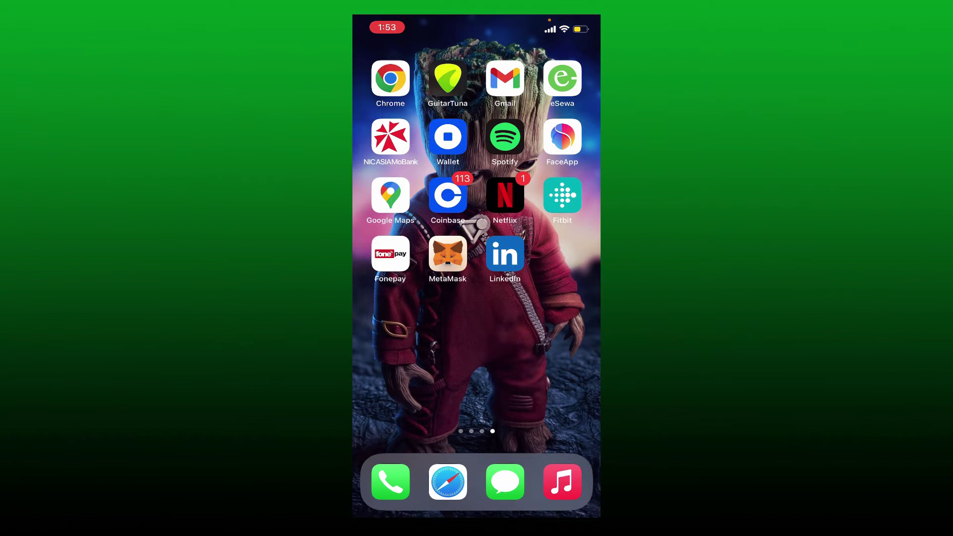
# Step: Open Gmail and select the Disney+, Coinbase, Reddit and Square emails
pyautogui.click(505, 78)
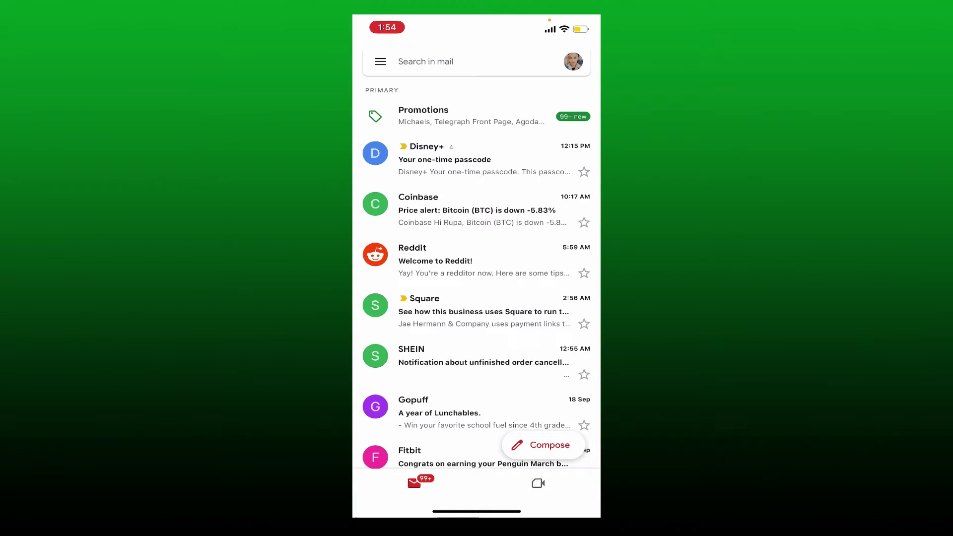
pyautogui.moveTo(484, 159); pyautogui.dragTo(424, 158)
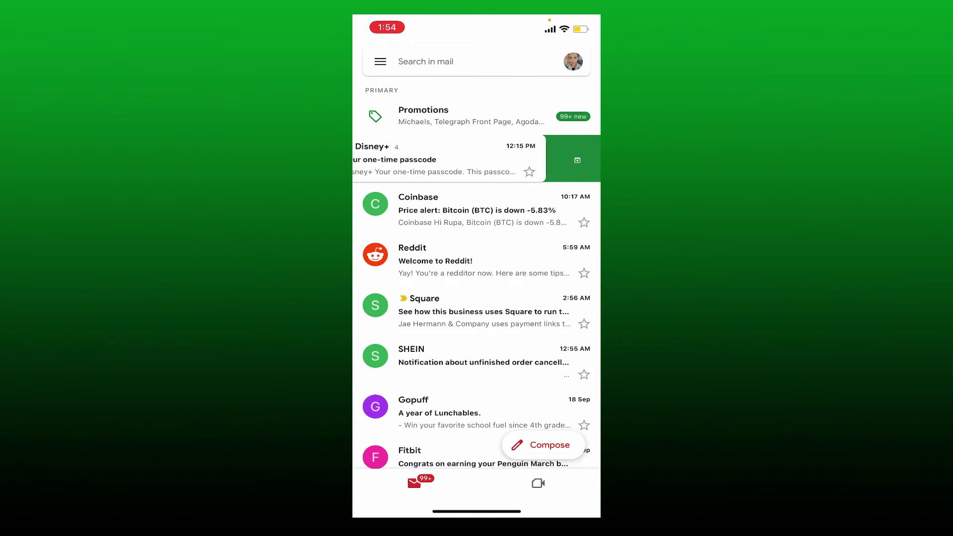
pyautogui.click(484, 159)
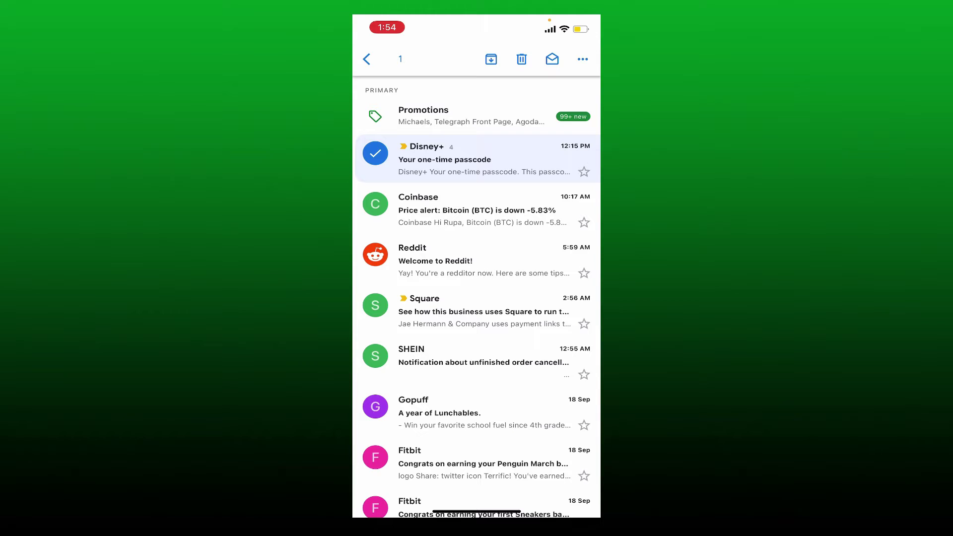
pyautogui.click(375, 203)
pyautogui.click(375, 254)
pyautogui.click(376, 305)
# Step: Add the SHEIN, Gopuff, Fitbit and Telegraph emails and trash all twelve
pyautogui.click(376, 355)
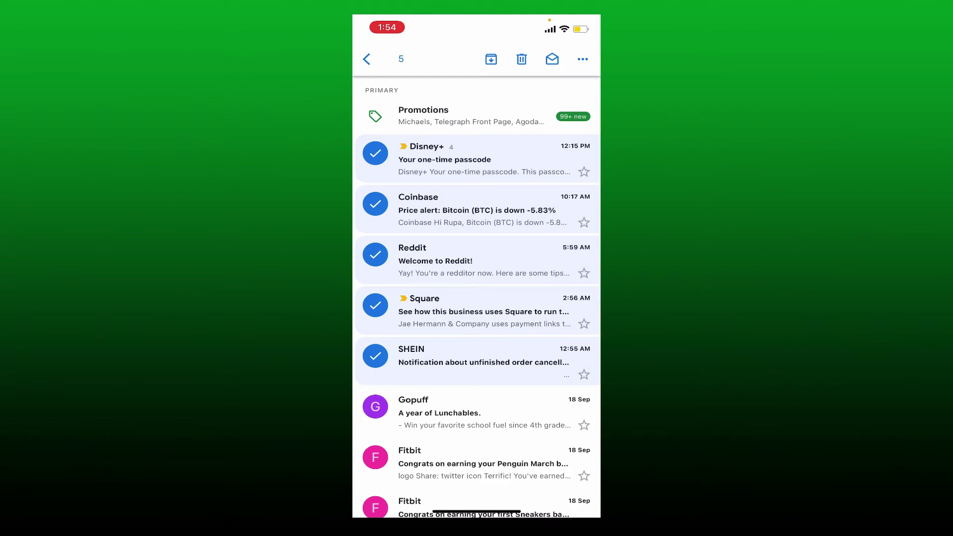
pyautogui.click(376, 406)
pyautogui.click(376, 456)
pyautogui.scroll(-3, 476, 298)
pyautogui.click(376, 341)
pyautogui.click(376, 392)
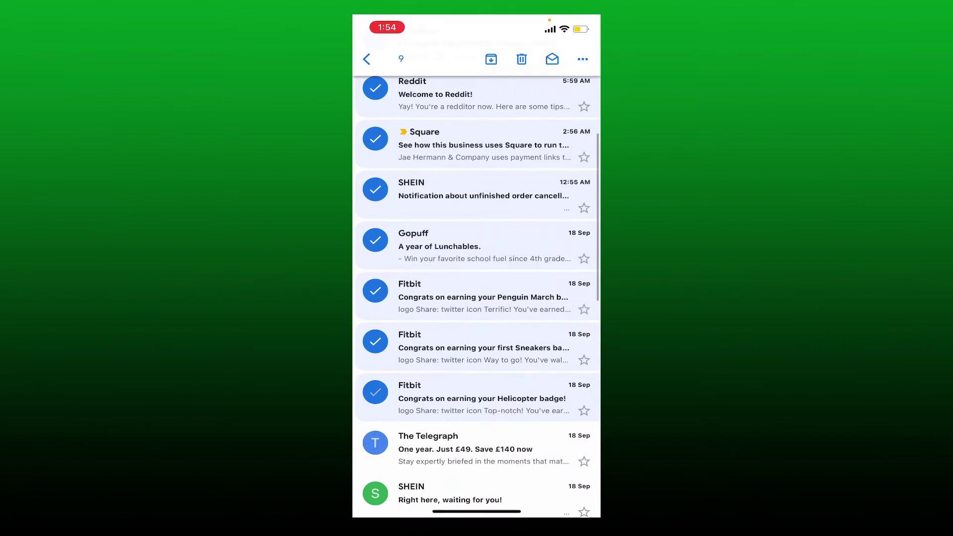
pyautogui.click(375, 443)
pyautogui.scroll(-3, 477, 297)
pyautogui.click(376, 341)
pyautogui.click(375, 391)
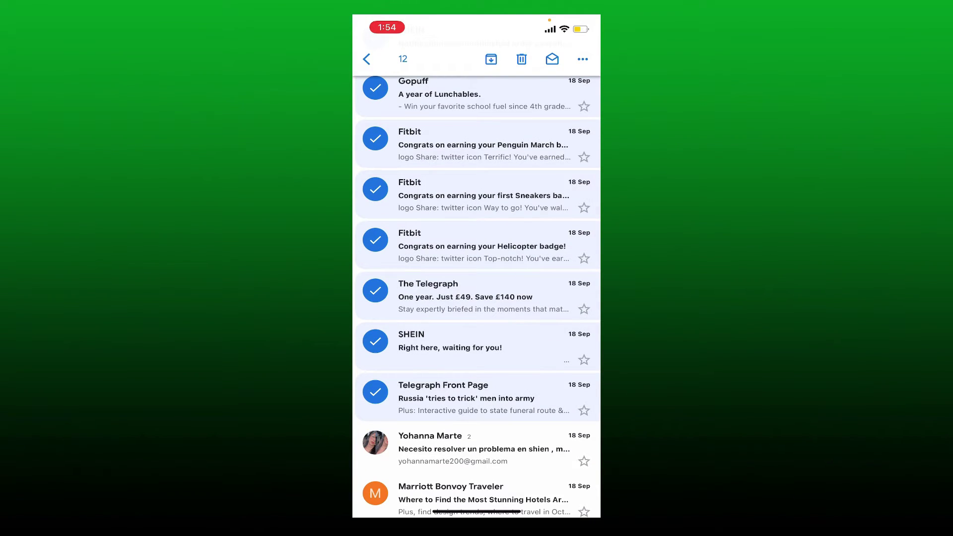
pyautogui.click(522, 60)
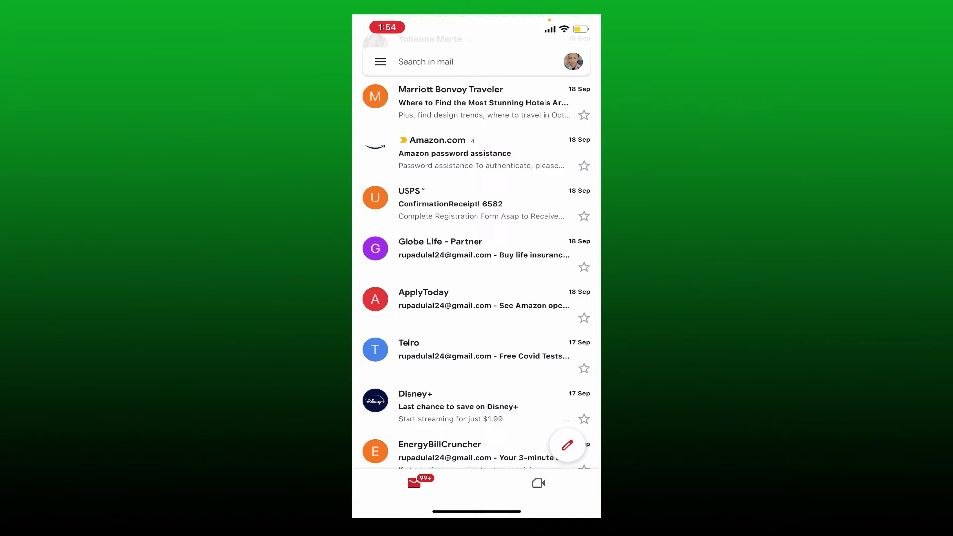
# Step: Return to the home screen and launch Google Drive from its page
pyautogui.moveTo(477, 510); pyautogui.dragTo(481, 224)
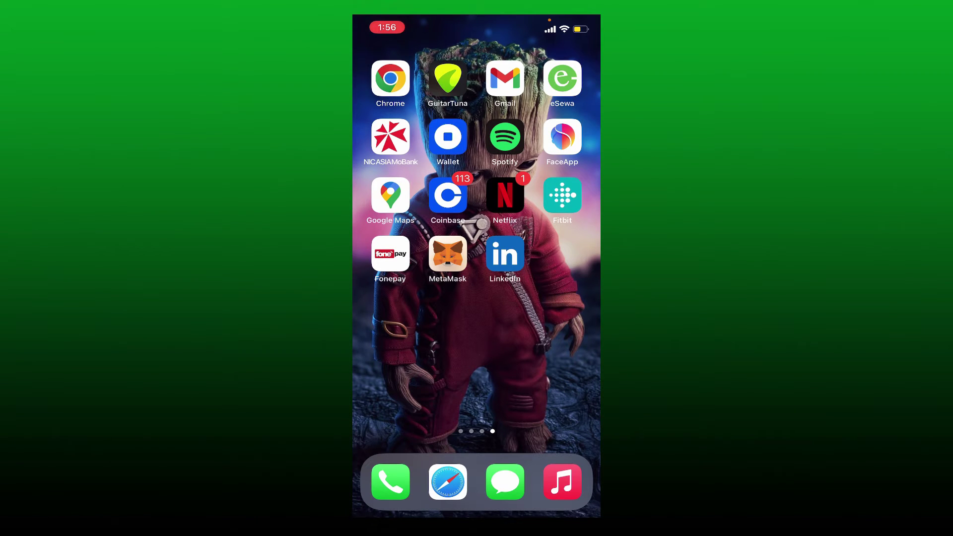
pyautogui.moveTo(566, 335)
pyautogui.mouseDown()
pyautogui.moveTo(387, 335)
pyautogui.moveTo(566, 335)
pyautogui.mouseUp()
pyautogui.moveTo(387, 335); pyautogui.dragTo(566, 335)
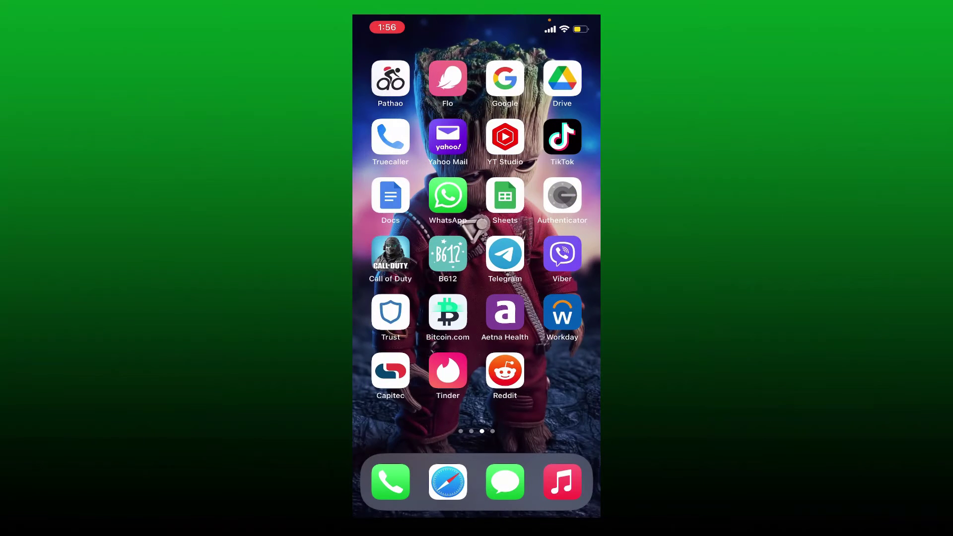
pyautogui.click(562, 78)
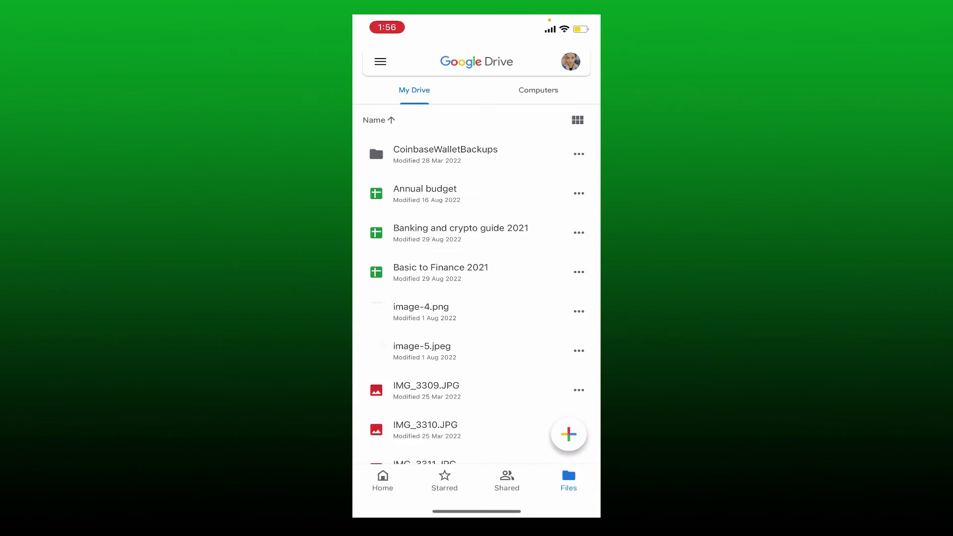
# Step: Move nine image files, starting from image-4.png, to the Drive trash
pyautogui.click(578, 311)
pyautogui.click(477, 186)
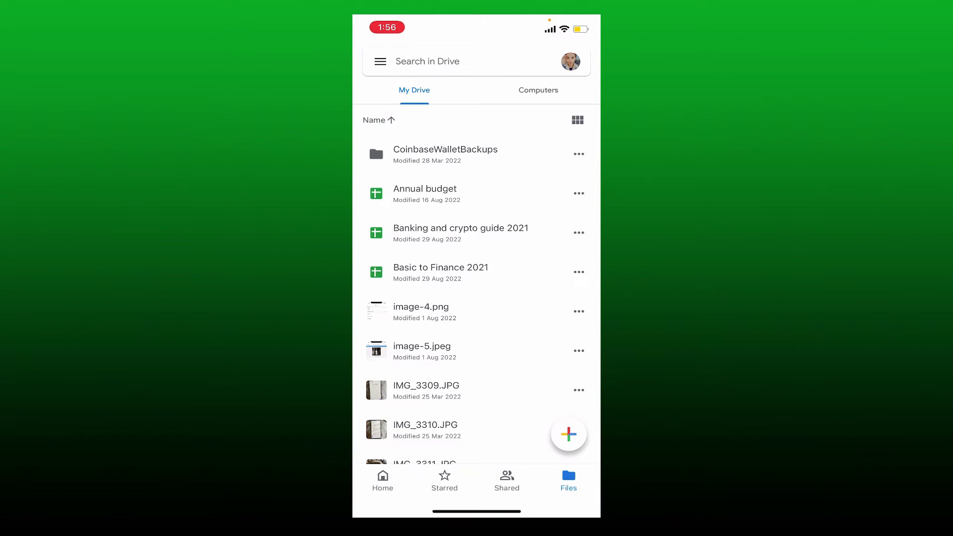
pyautogui.click(421, 311)
pyautogui.moveTo(376, 351); pyautogui.dragTo(375, 435)
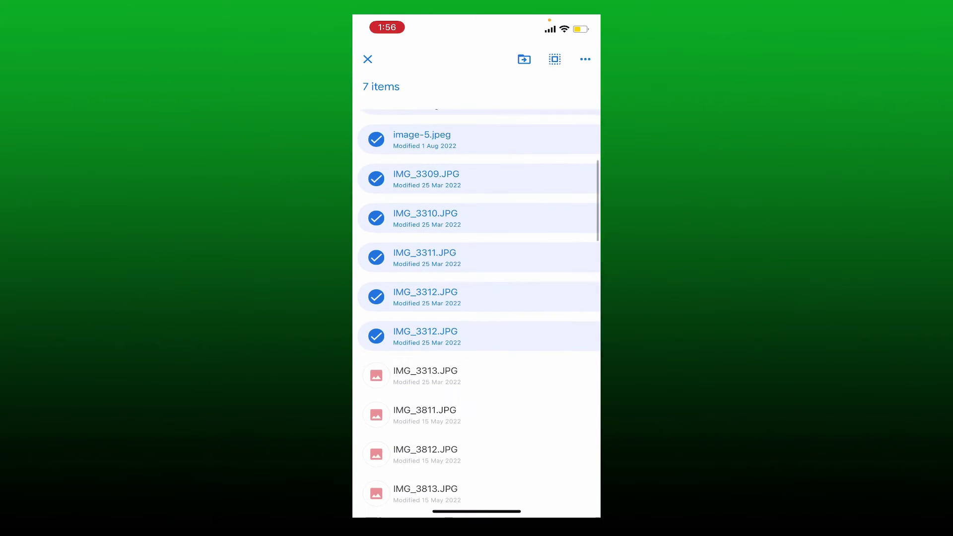
pyautogui.moveTo(376, 435); pyautogui.dragTo(375, 348)
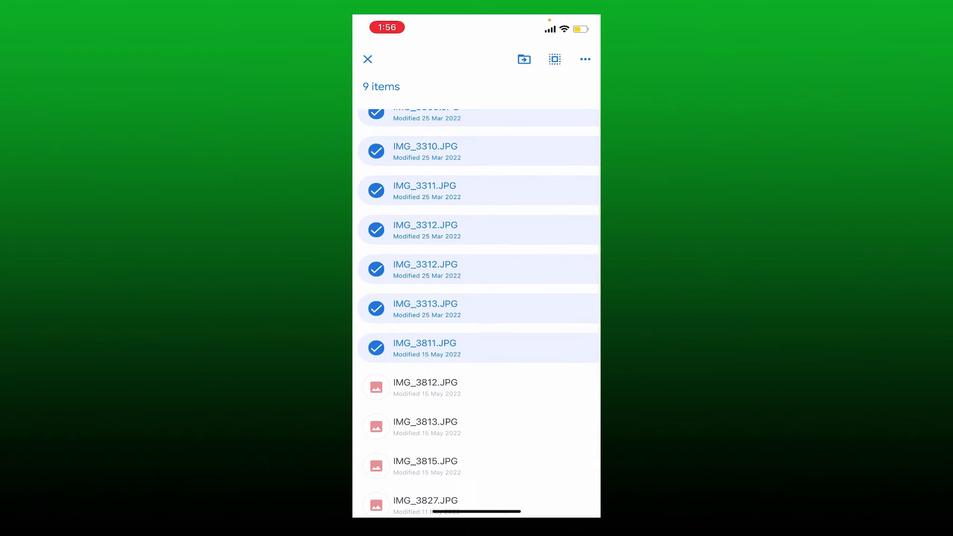
pyautogui.click(585, 59)
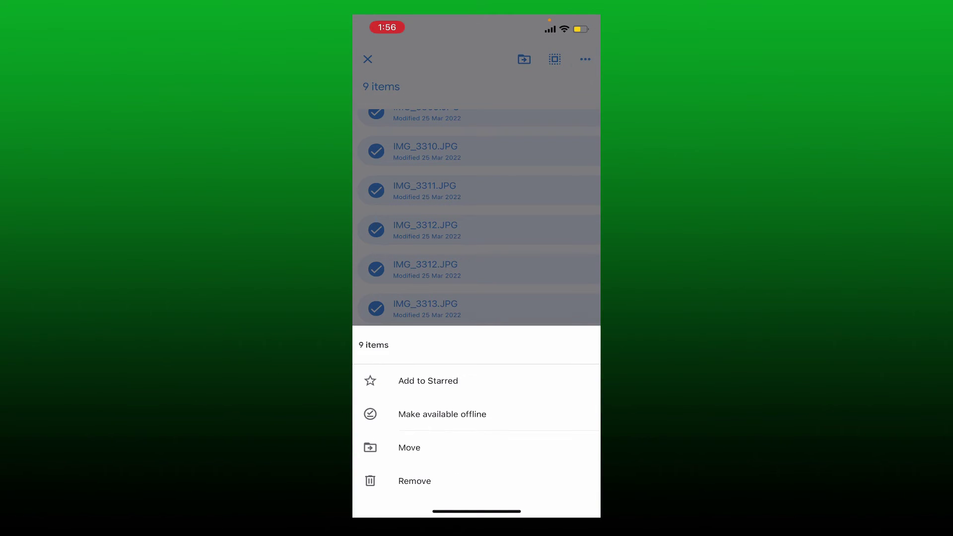
pyautogui.click(414, 481)
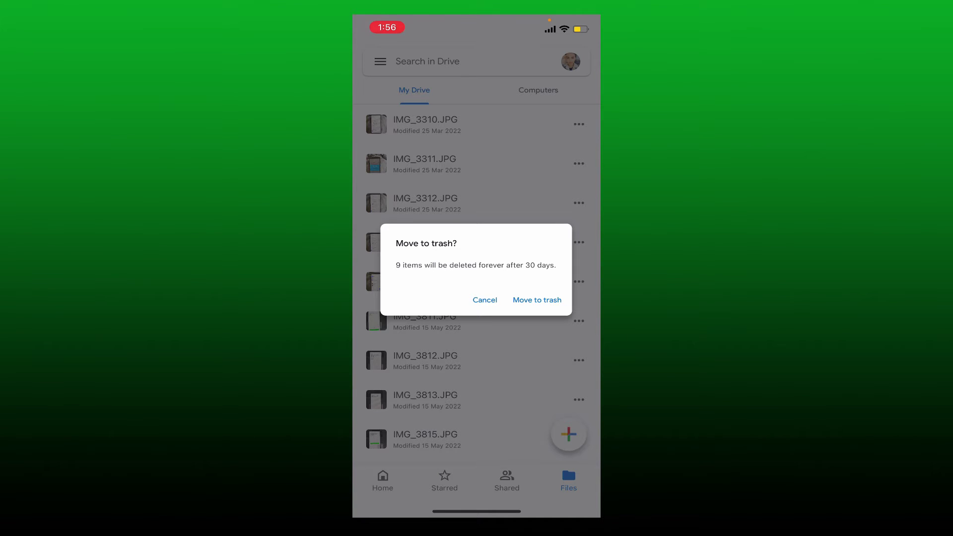
pyautogui.click(537, 299)
# Step: Trash the next batch of images, fourteen in total, and close Drive
pyautogui.moveTo(476, 186); pyautogui.dragTo(477, 439)
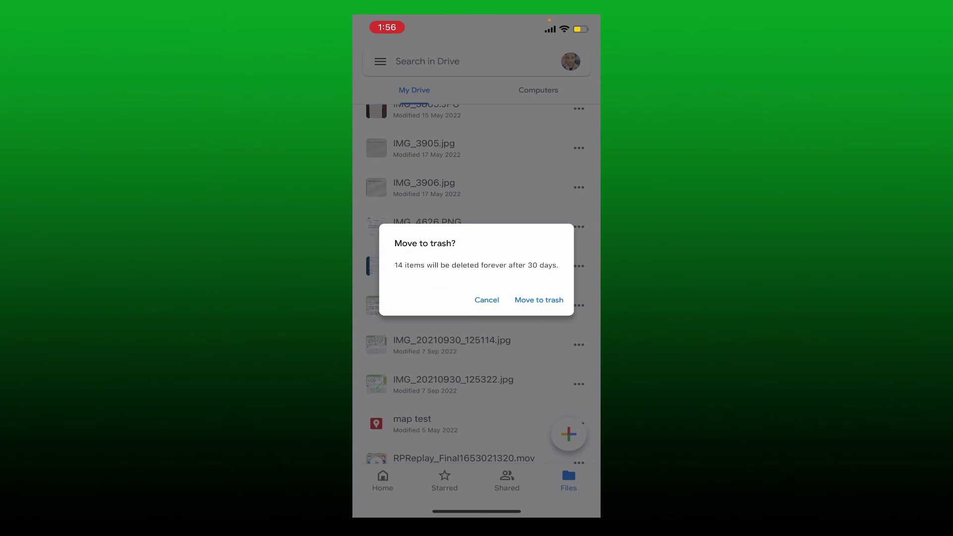
pyautogui.click(538, 299)
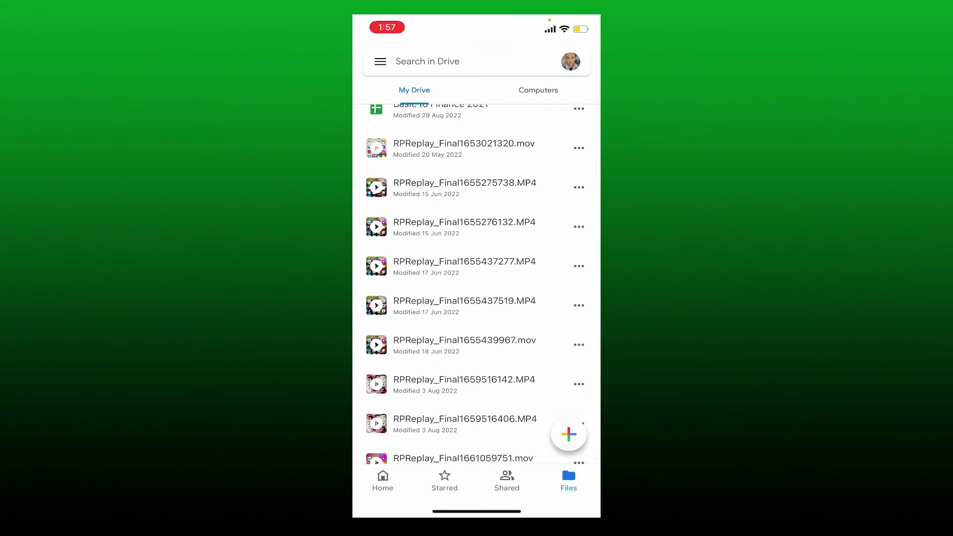
pyautogui.scroll(5, 477, 284)
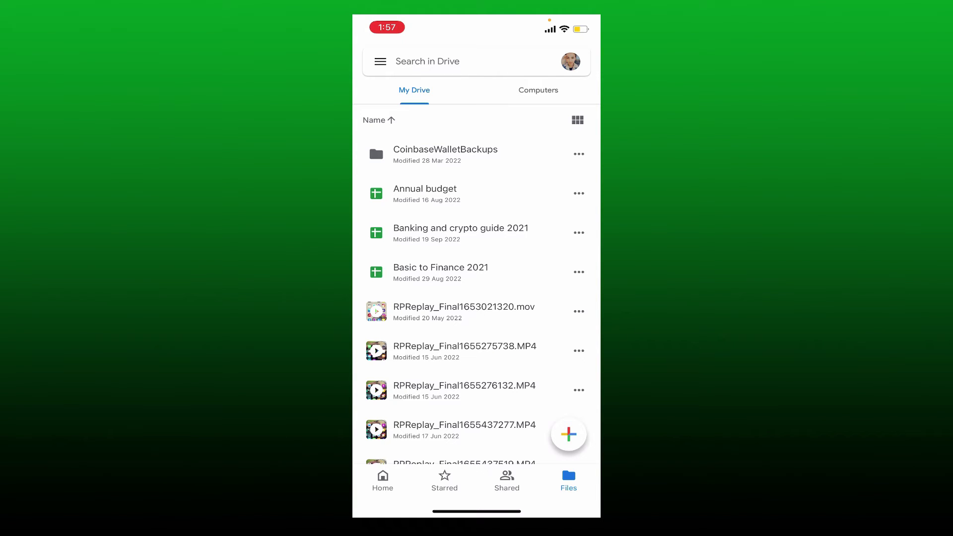
pyautogui.moveTo(476, 511); pyautogui.dragTo(477, 298)
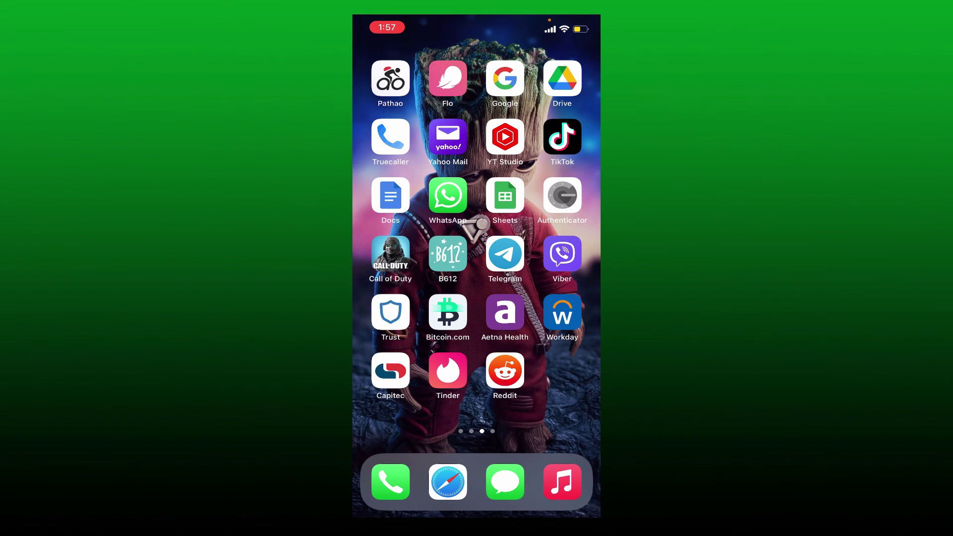
# Step: Launch Gmail again from its home screen page
pyautogui.moveTo(536, 260)
pyautogui.mouseDown()
pyautogui.moveTo(402, 260)
pyautogui.moveTo(536, 260)
pyautogui.mouseUp()
pyautogui.click(481, 222)
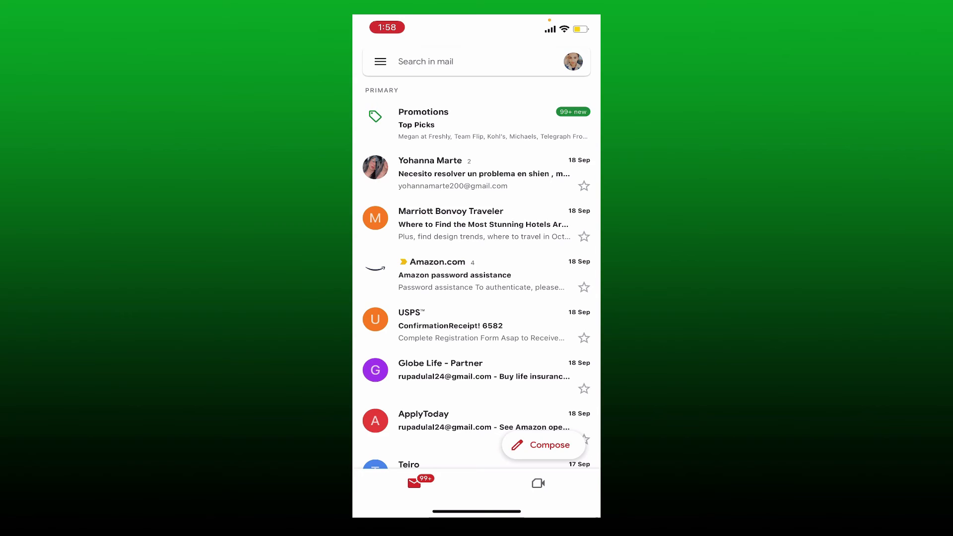
# Step: Search the mailbox for emails from one suggested sender
pyautogui.click(425, 61)
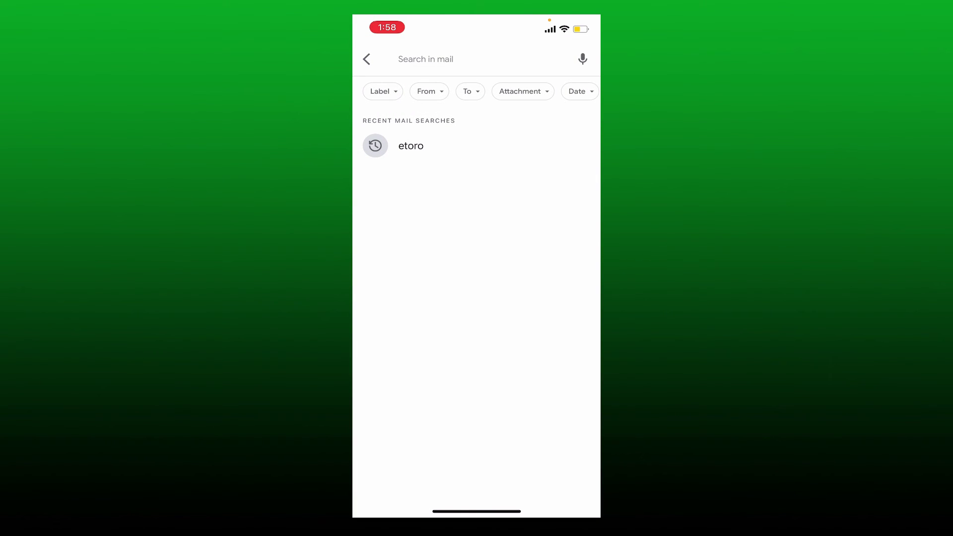
pyautogui.click(429, 91)
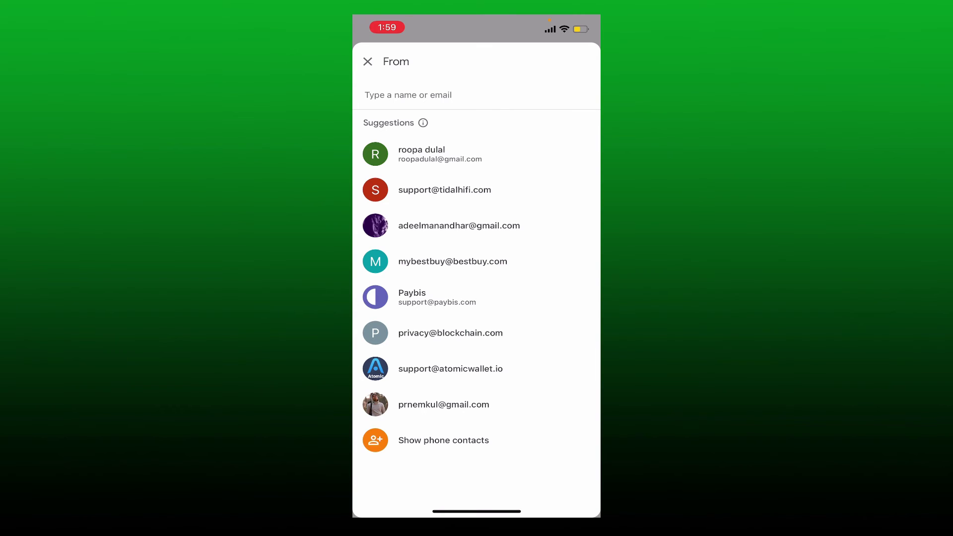
pyautogui.click(443, 404)
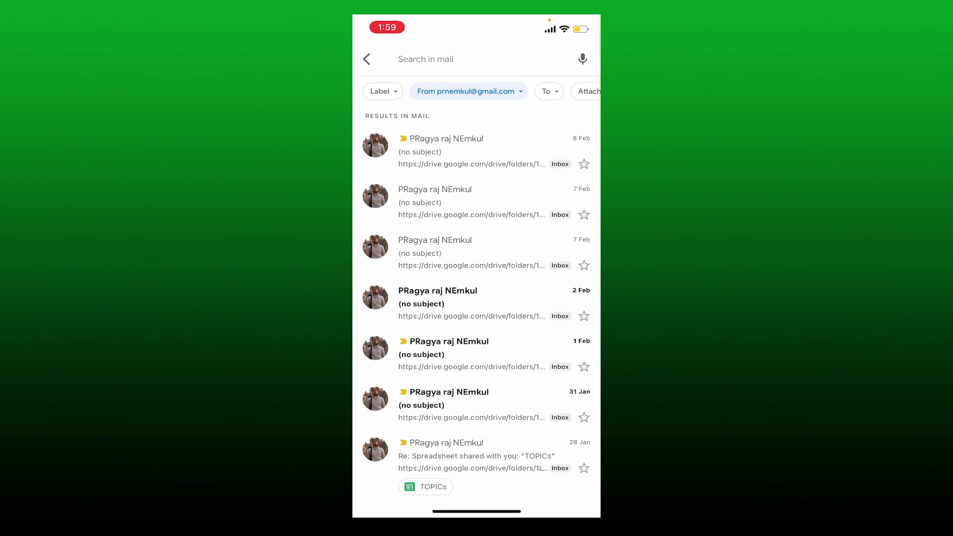
# Step: Select that sender's seven emails, 8 Feb through 28 Jan, and delete them
pyautogui.click(462, 152)
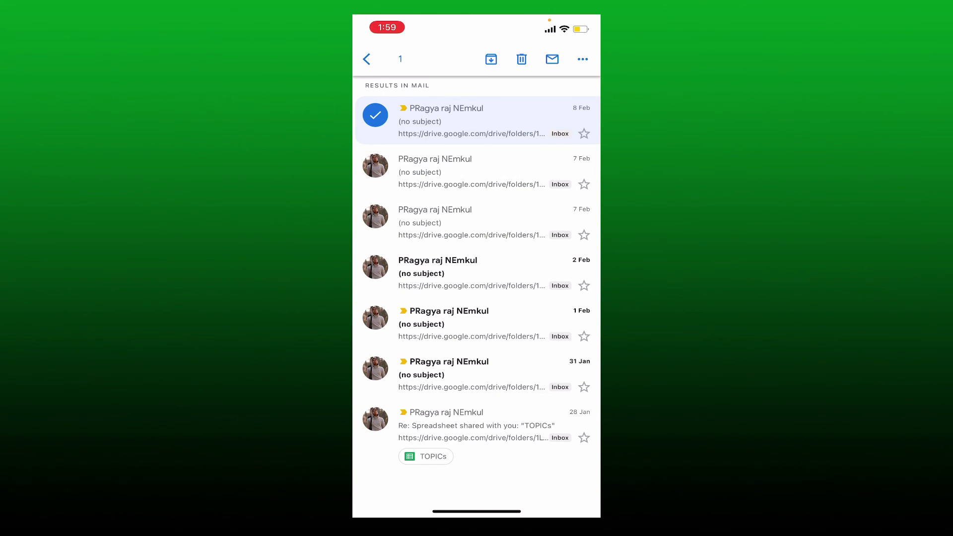
pyautogui.click(376, 165)
pyautogui.click(375, 216)
pyautogui.click(375, 267)
pyautogui.click(375, 317)
pyautogui.click(375, 368)
pyautogui.click(375, 419)
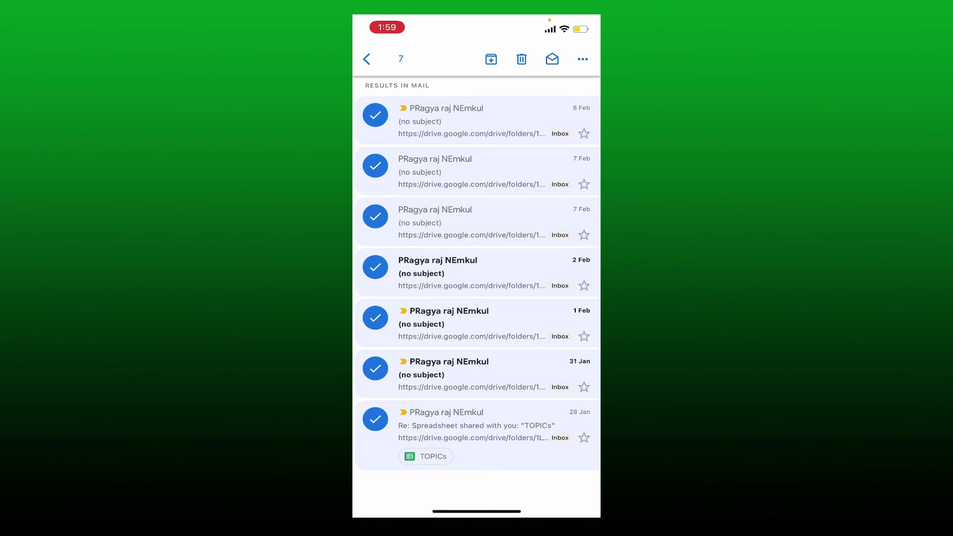
pyautogui.click(376, 267)
pyautogui.click(376, 317)
pyautogui.click(375, 266)
pyautogui.click(375, 317)
pyautogui.click(522, 58)
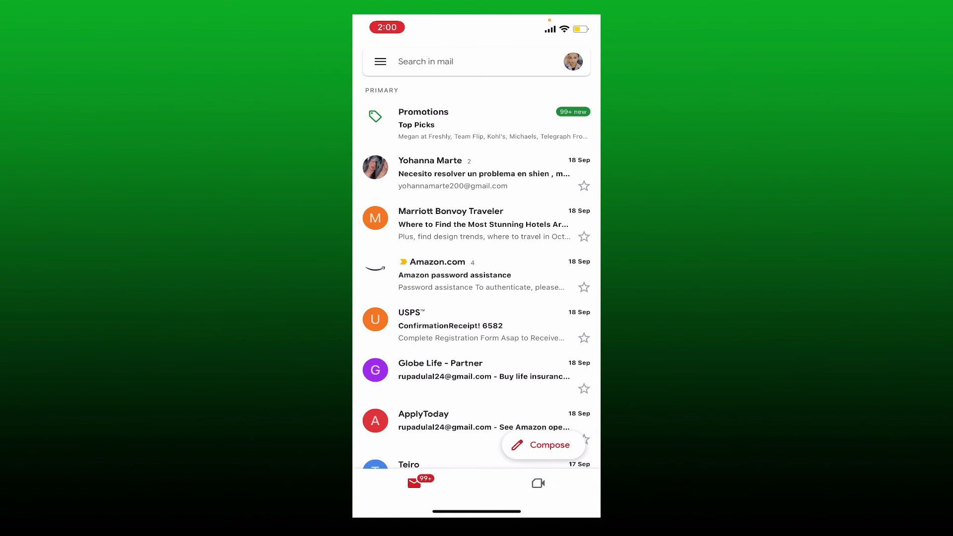
# Step: Close Gmail, returning to the home page with Chrome, Gmail and Spotify
pyautogui.moveTo(477, 511); pyautogui.dragTo(477, 298)
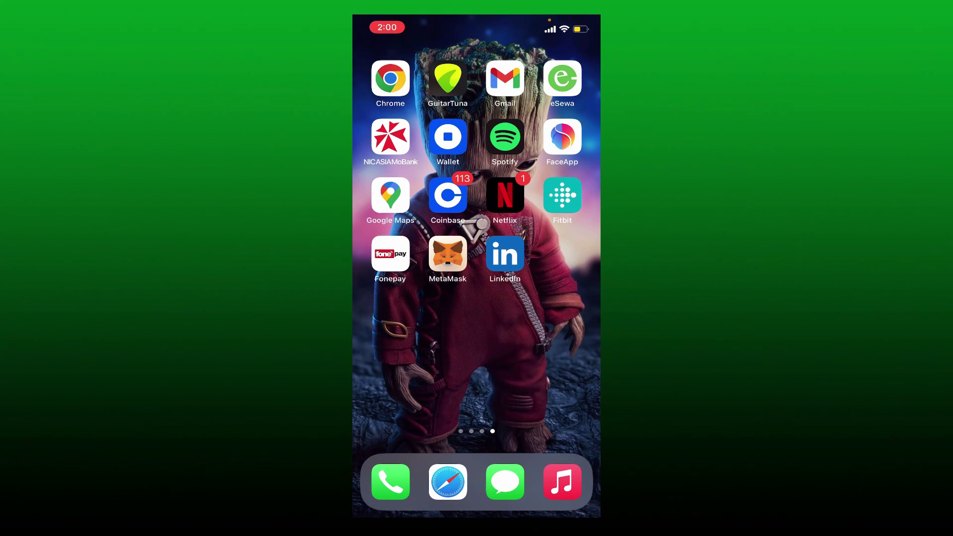